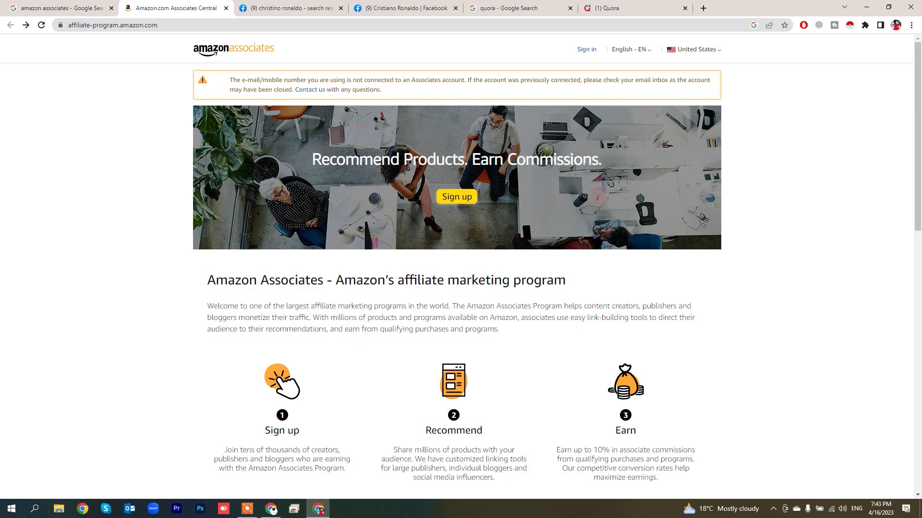
Step: Review the Amazon Associates landing page, including its FAQ and the language and country options
{"action": "scroll", "coordinate": [301, 317], "scroll_direction": "down", "scroll_amount": 3}
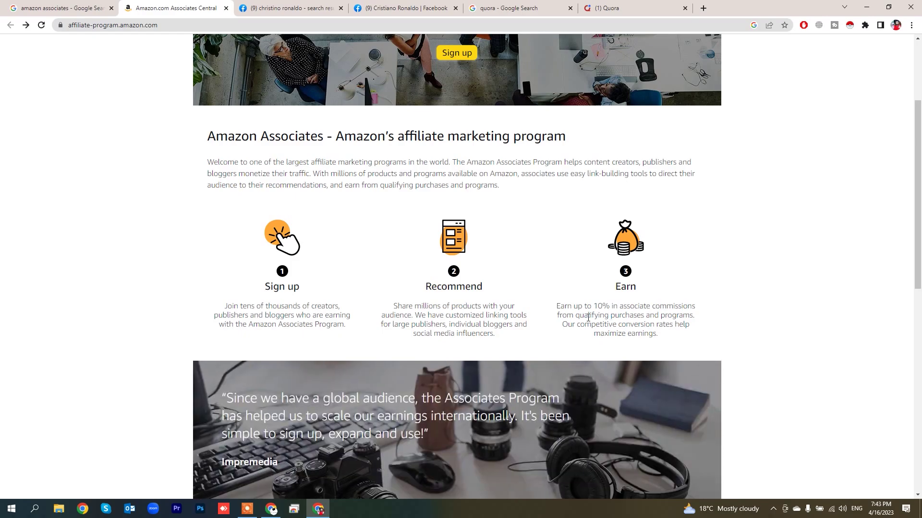
{"action": "scroll", "coordinate": [582, 319], "scroll_direction": "down", "scroll_amount": 7}
{"action": "scroll", "coordinate": [583, 311], "scroll_direction": "down", "scroll_amount": 4}
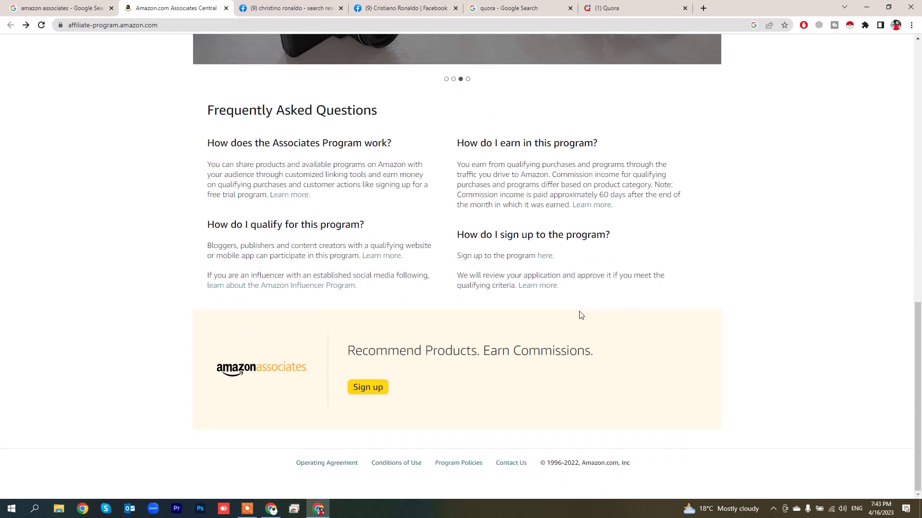
{"action": "scroll", "coordinate": [580, 312], "scroll_direction": "up", "scroll_amount": 11}
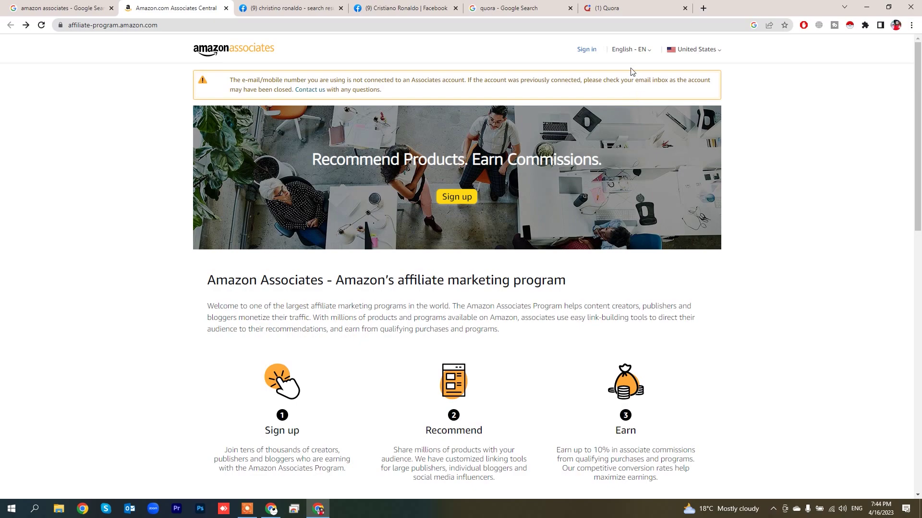
{"action": "left_click", "coordinate": [647, 52]}
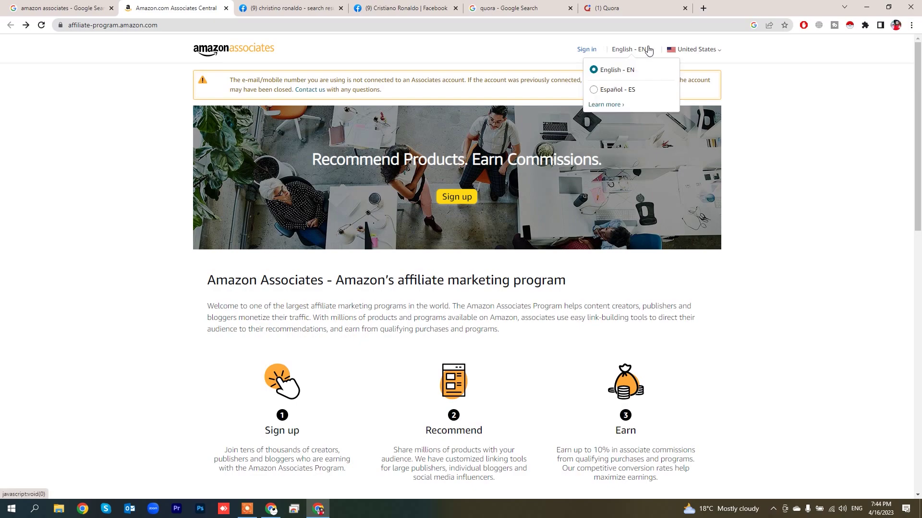
{"action": "left_click", "coordinate": [571, 77]}
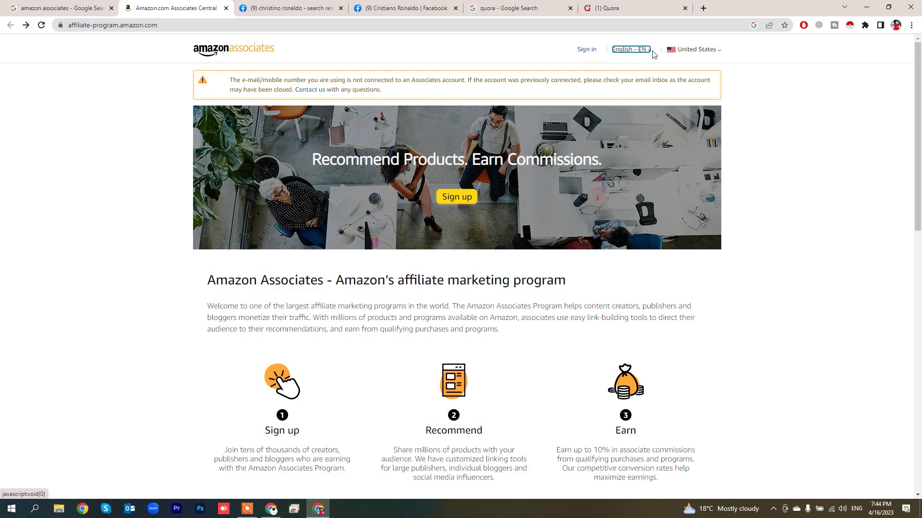
{"action": "left_click", "coordinate": [694, 49]}
{"action": "left_click", "coordinate": [379, 226]}
{"action": "scroll", "coordinate": [502, 156], "scroll_direction": "down", "scroll_amount": 1}
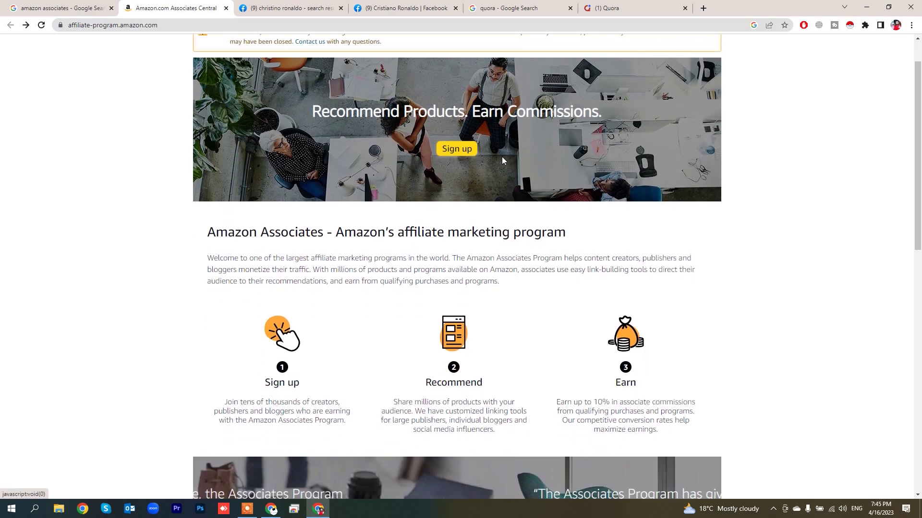
Step: Start the Associates sign-up and enter the payee's name, first address line and city
{"action": "left_click", "coordinate": [456, 151]}
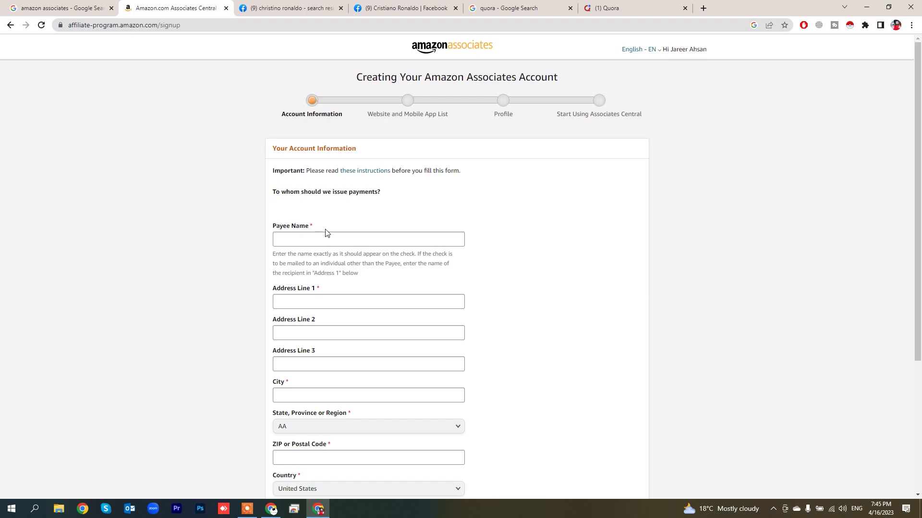
{"action": "scroll", "coordinate": [325, 233], "scroll_direction": "down", "scroll_amount": 3}
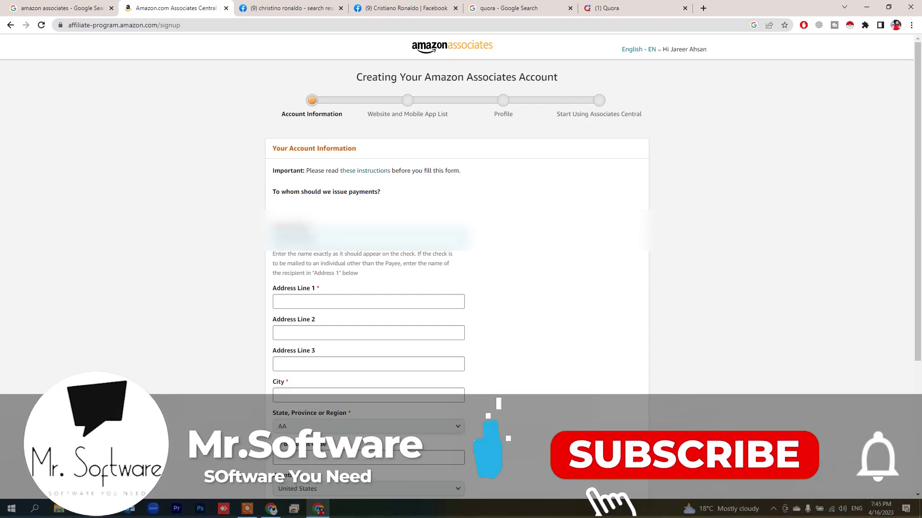
{"action": "left_click", "coordinate": [306, 303]}
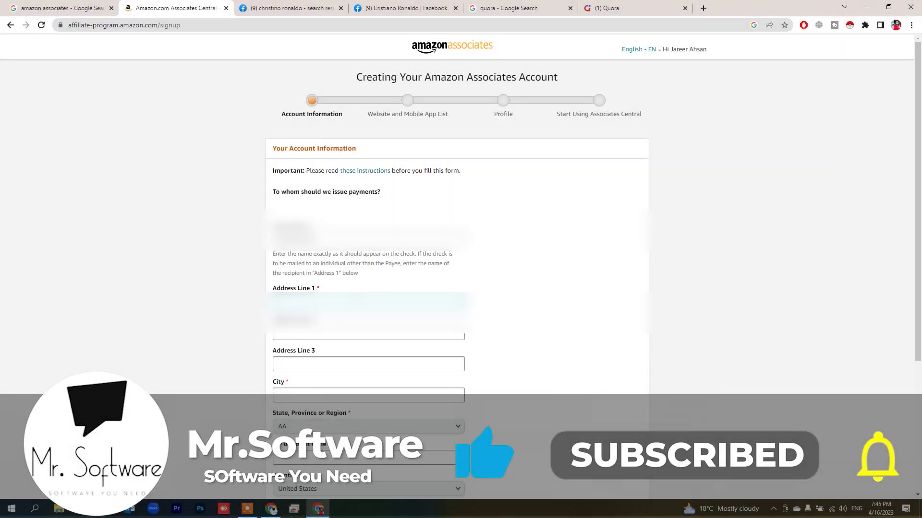
{"action": "left_click", "coordinate": [368, 395]}
{"action": "type", "text": "Rawalpindi"}
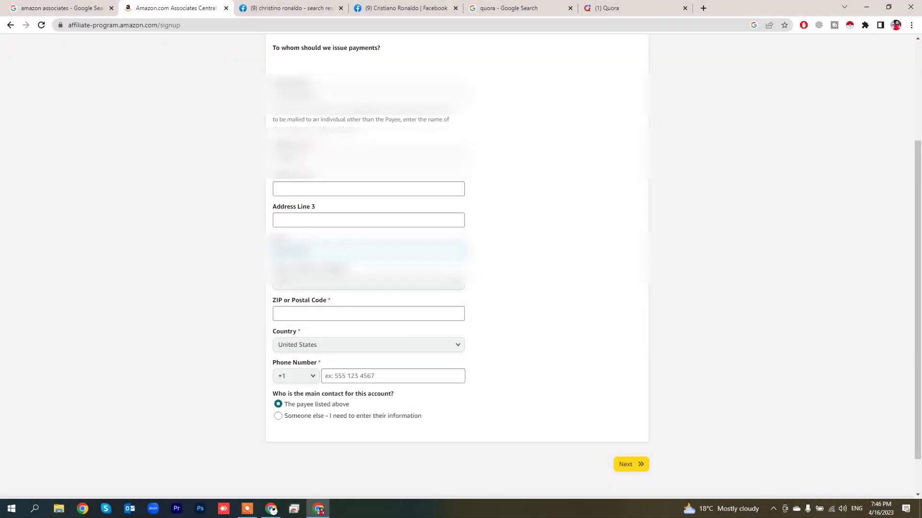
Step: Fill in the state, postal code and phone number, choose United States as the country, and submit the account information
{"action": "left_click", "coordinate": [350, 287]}
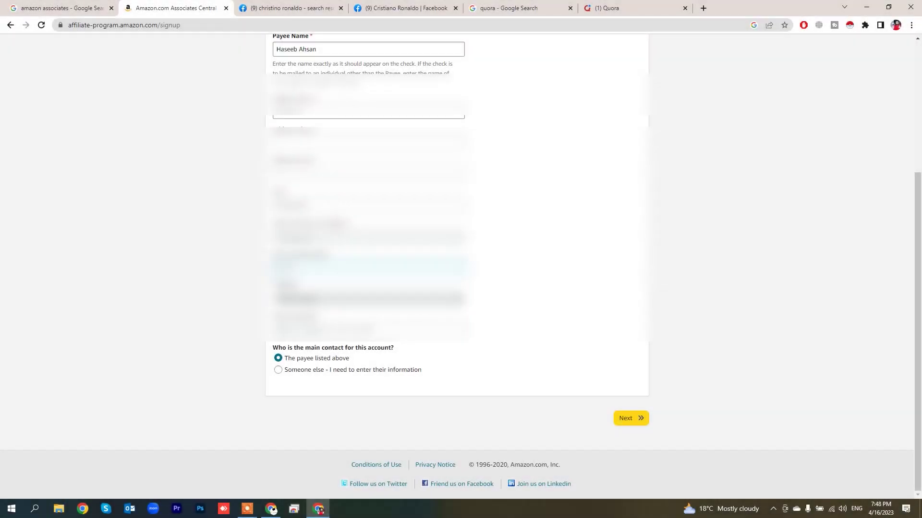
{"action": "left_click", "coordinate": [365, 299]}
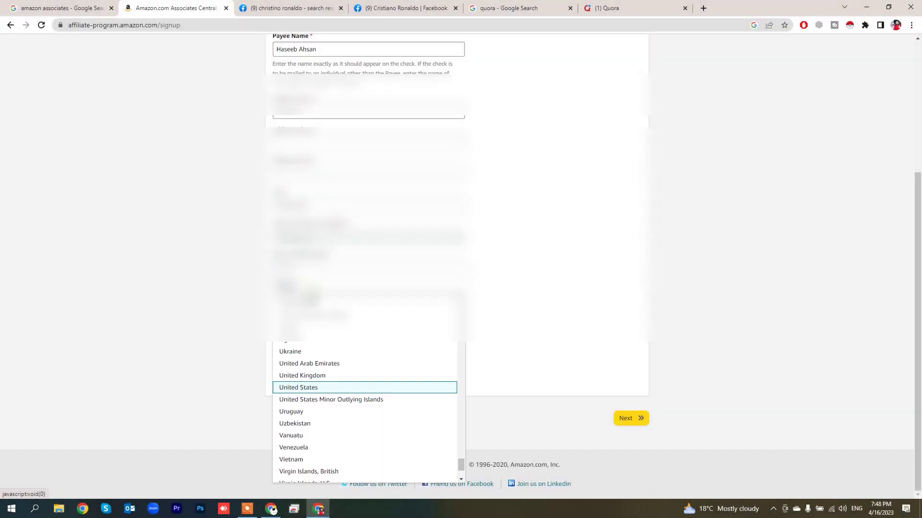
{"action": "left_click", "coordinate": [293, 387]}
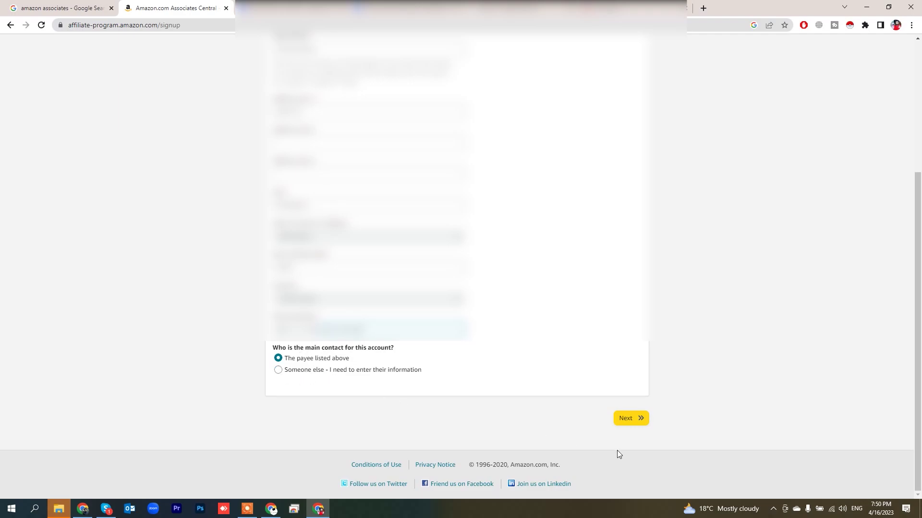
{"action": "left_click", "coordinate": [629, 421]}
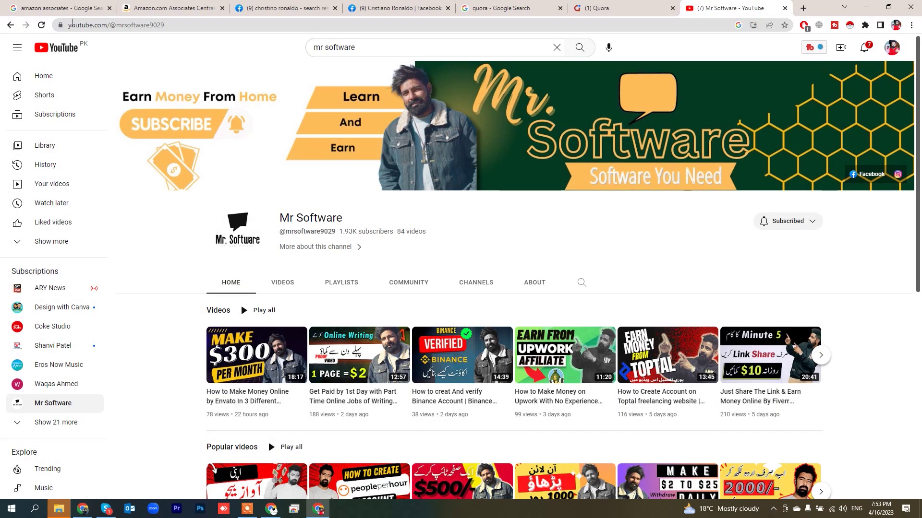
{"action": "left_click", "coordinate": [177, 25]}
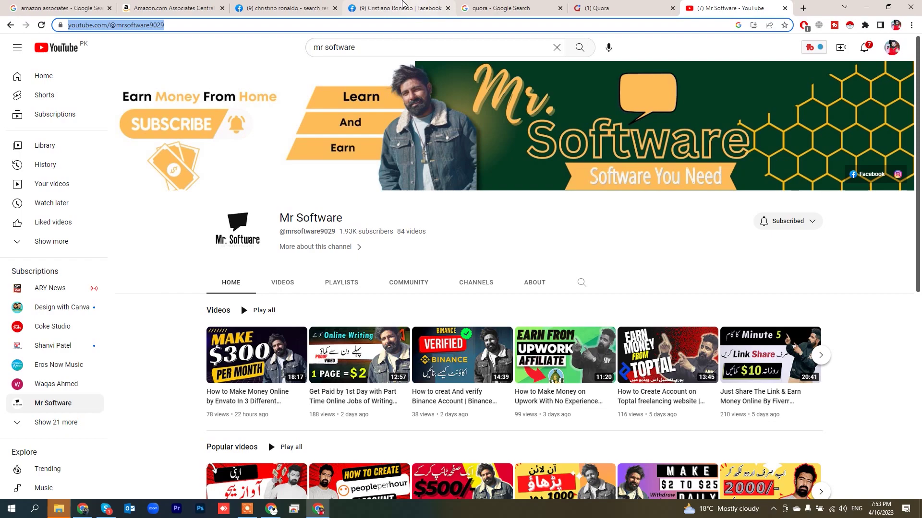
{"action": "left_click", "coordinate": [187, 4]}
{"action": "left_click", "coordinate": [382, 232]}
{"action": "type", "text": "https://www.youtube.com/@mrsoftware9029"}
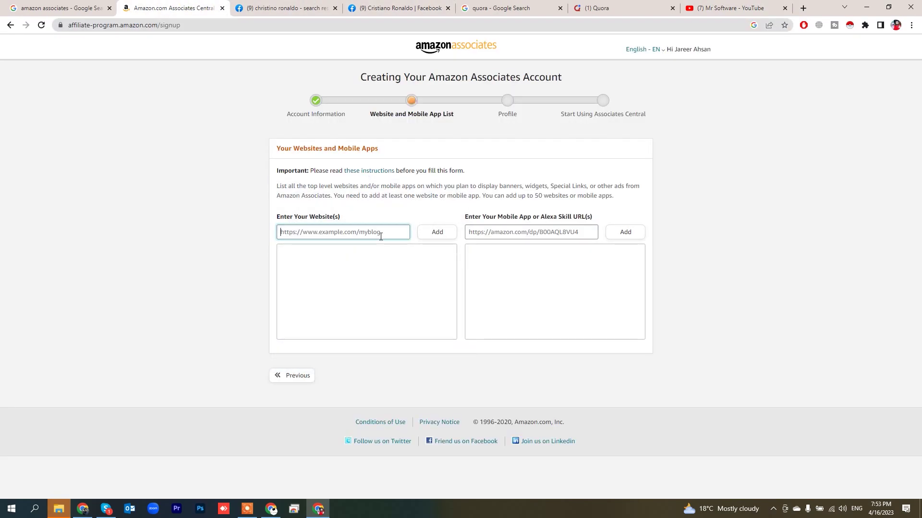
{"action": "left_click", "coordinate": [434, 233]}
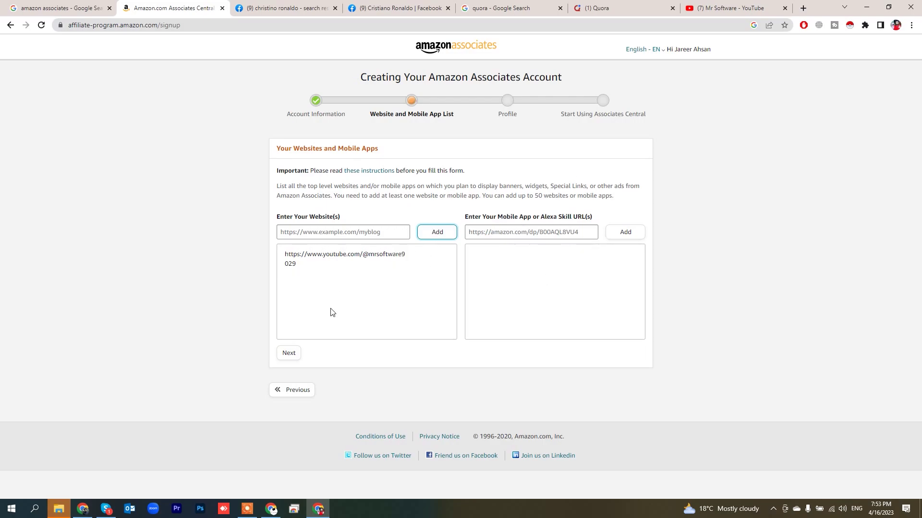
Step: Submit the website list and declare that none of its traffic sources is directed at children under 13
{"action": "left_click", "coordinate": [325, 265]}
{"action": "left_click", "coordinate": [289, 354]}
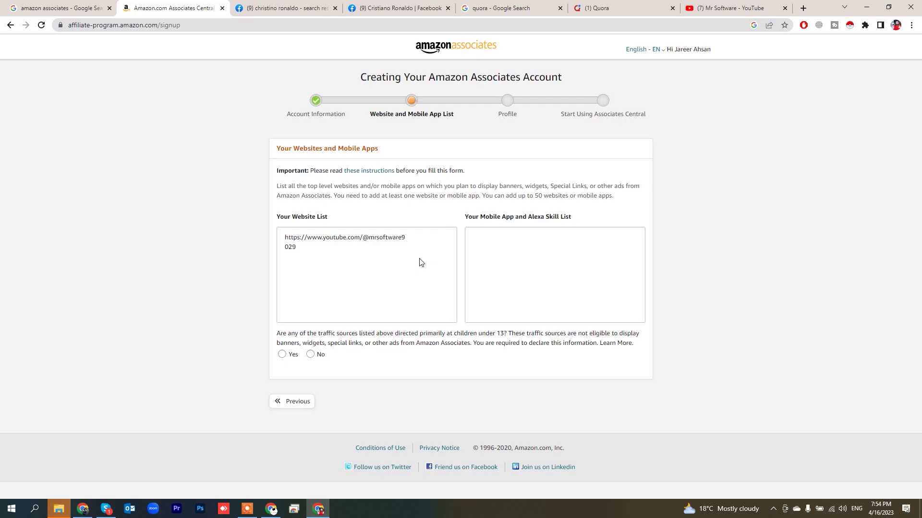
{"action": "left_click", "coordinate": [310, 355]}
{"action": "left_click", "coordinate": [294, 379]}
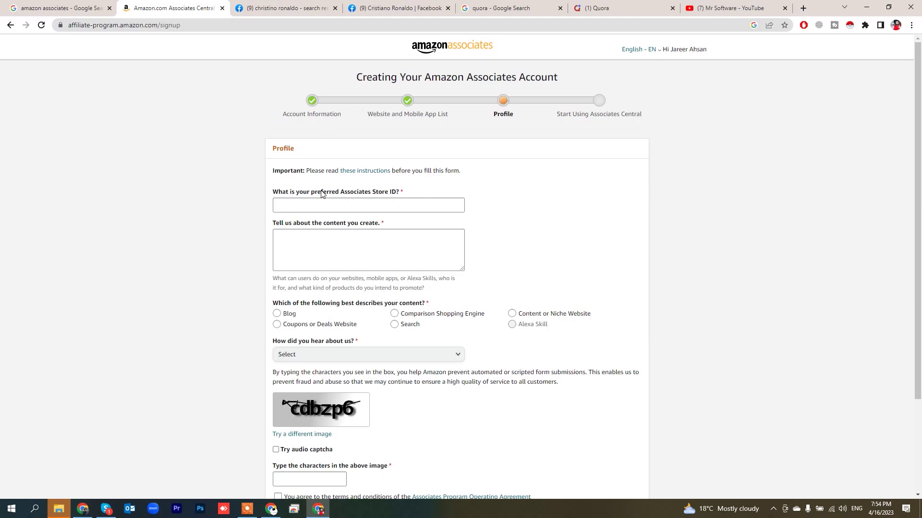
Step: Set the preferred Associates Store ID to Mrsoftware and describe the created content as "Online earning"
{"action": "left_click", "coordinate": [381, 204]}
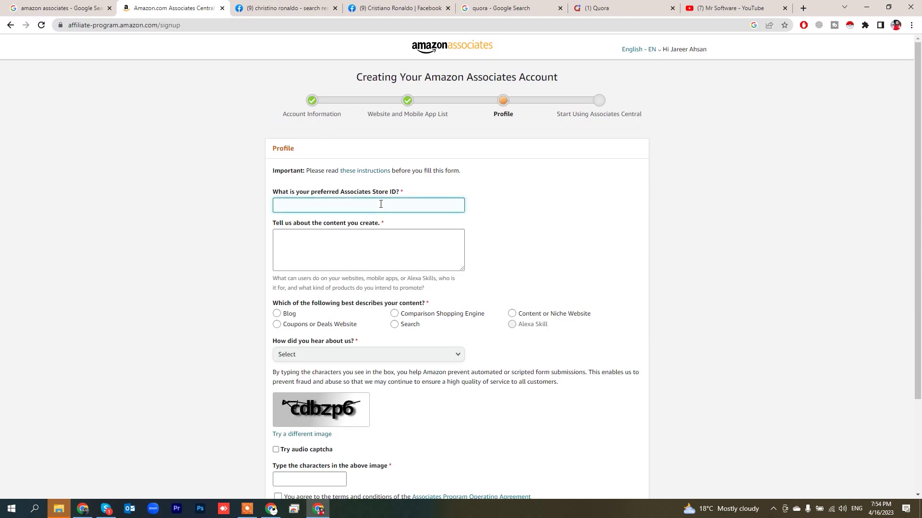
{"action": "type", "text": "Mrsoftware"}
{"action": "key", "text": "Tab"}
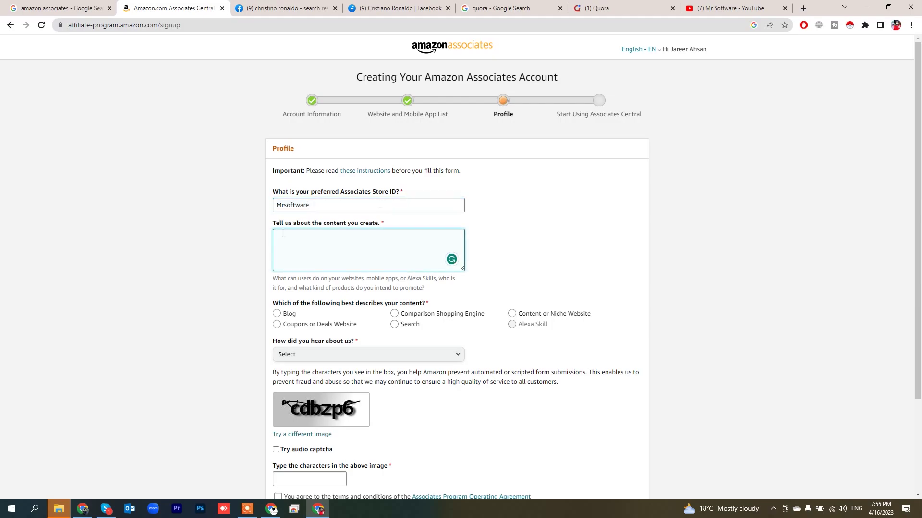
{"action": "left_click", "coordinate": [410, 253]}
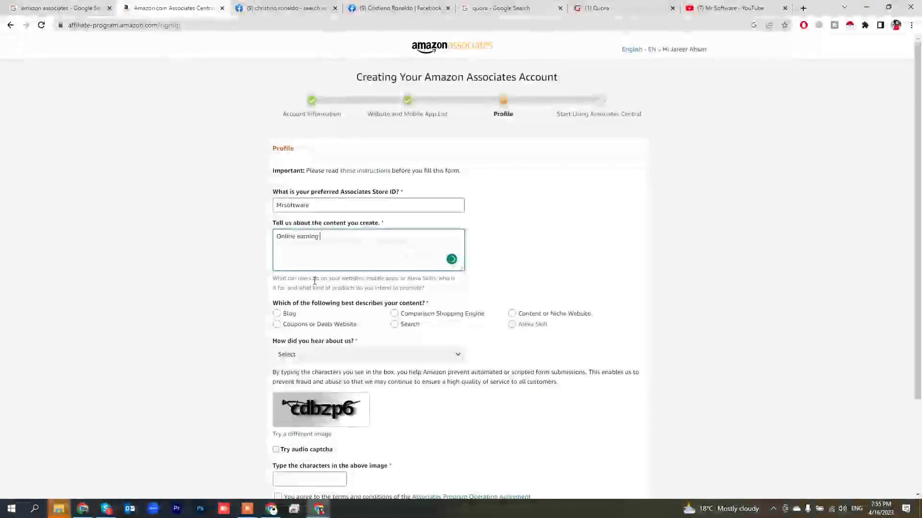
Step: Set the content type to Blog and give Online Search as the way of hearing about the program
{"action": "scroll", "coordinate": [310, 293], "scroll_direction": "down", "scroll_amount": 1}
{"action": "scroll", "coordinate": [278, 206], "scroll_direction": "down", "scroll_amount": 2}
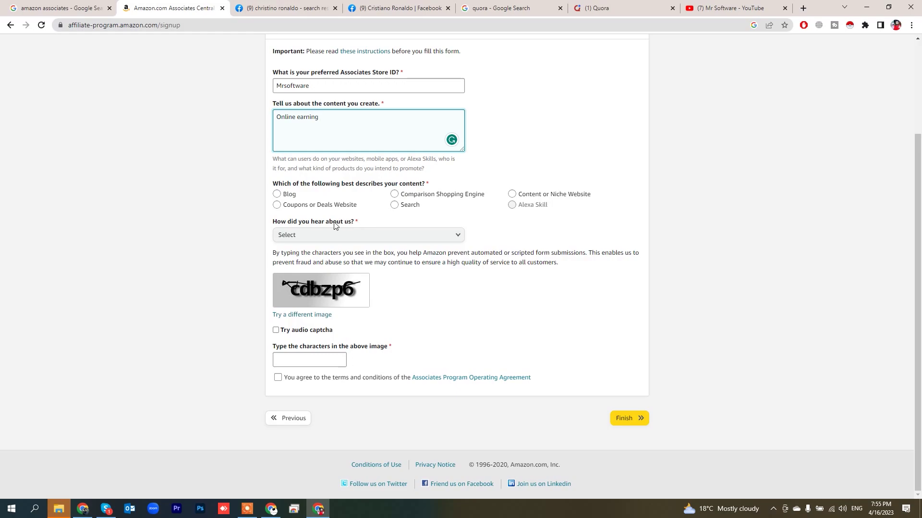
{"action": "left_click", "coordinate": [286, 195]}
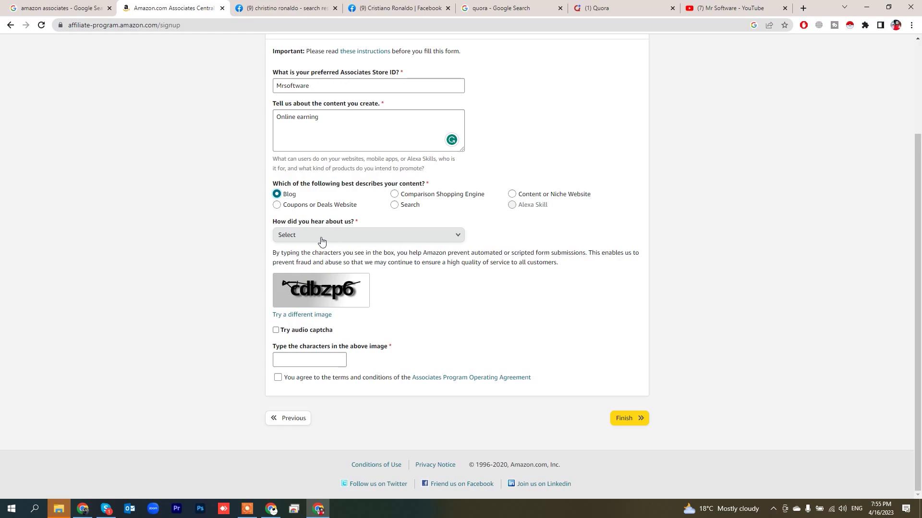
{"action": "left_click", "coordinate": [337, 238]}
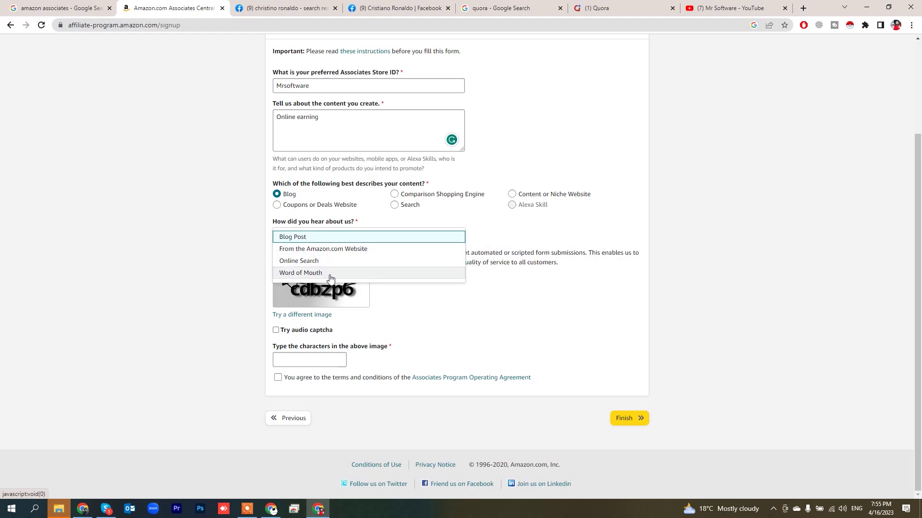
{"action": "left_click", "coordinate": [324, 261]}
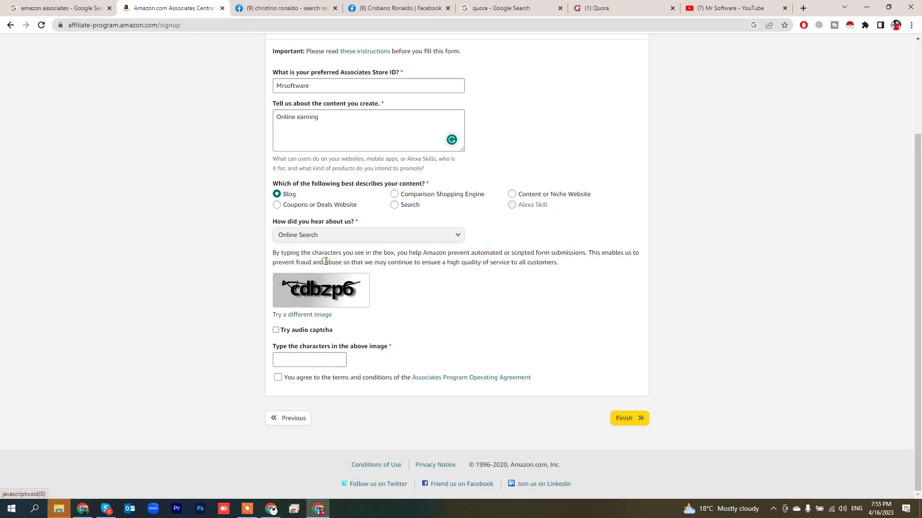
Step: Enter the captcha characters, accept the Associates Program Operating Agreement and finish the application
{"action": "left_click", "coordinate": [285, 363]}
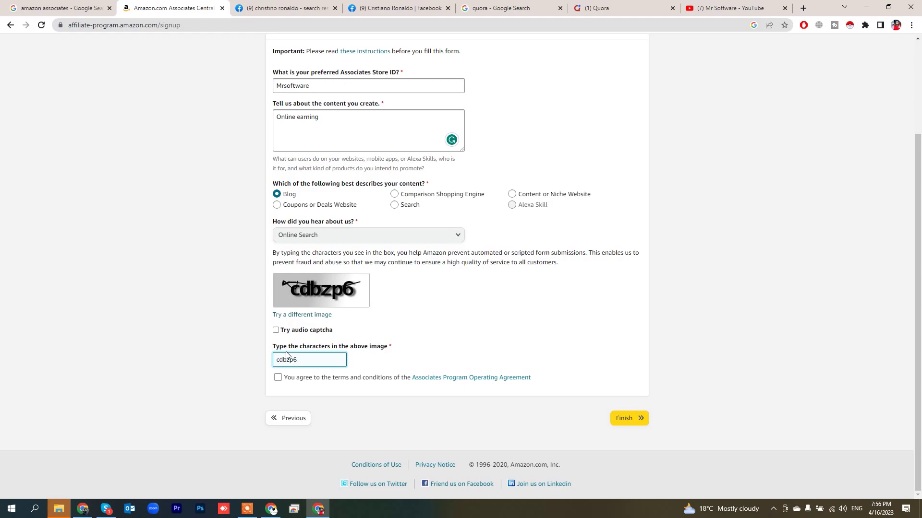
{"action": "left_click", "coordinate": [280, 380]}
{"action": "left_click", "coordinate": [638, 424]}
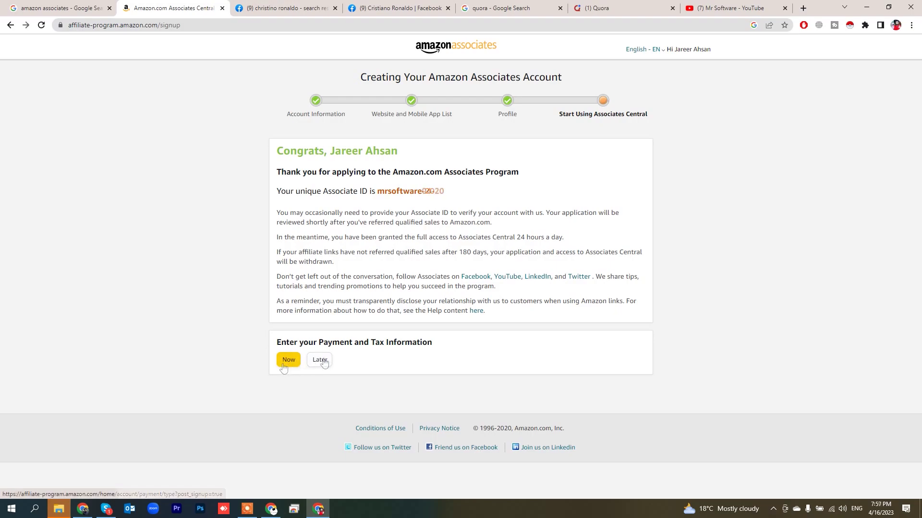
Step: Postpone the payment and tax information, dismiss the Associates Central welcome overlay and review the dashboard's earnings overview
{"action": "left_click", "coordinate": [319, 365]}
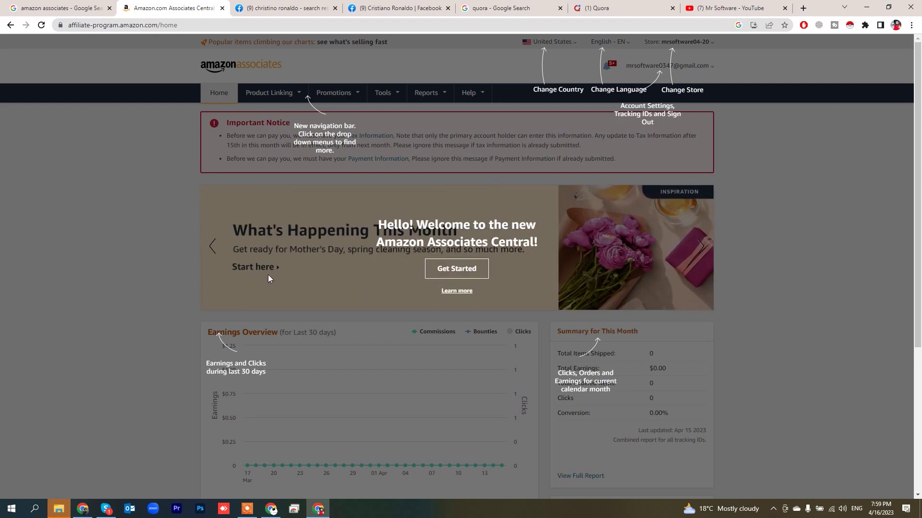
{"action": "left_click", "coordinate": [470, 269]}
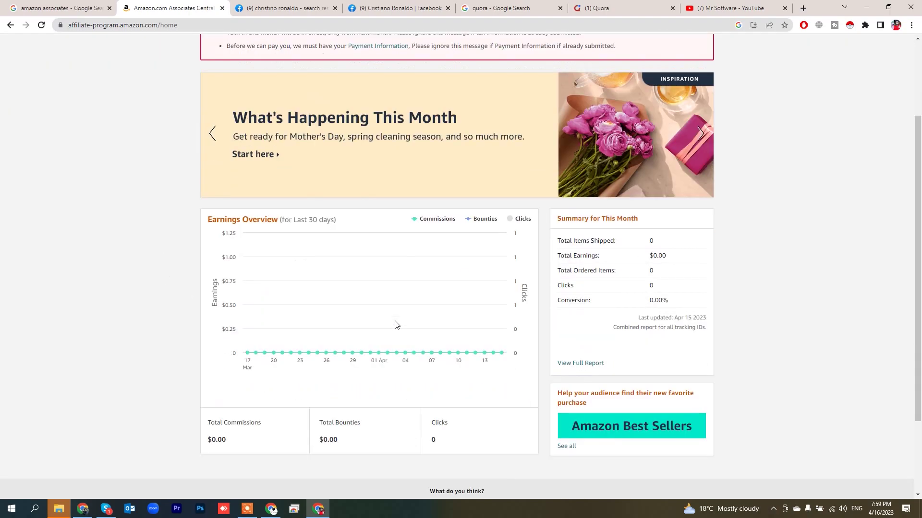
{"action": "scroll", "coordinate": [395, 323], "scroll_direction": "down", "scroll_amount": 3}
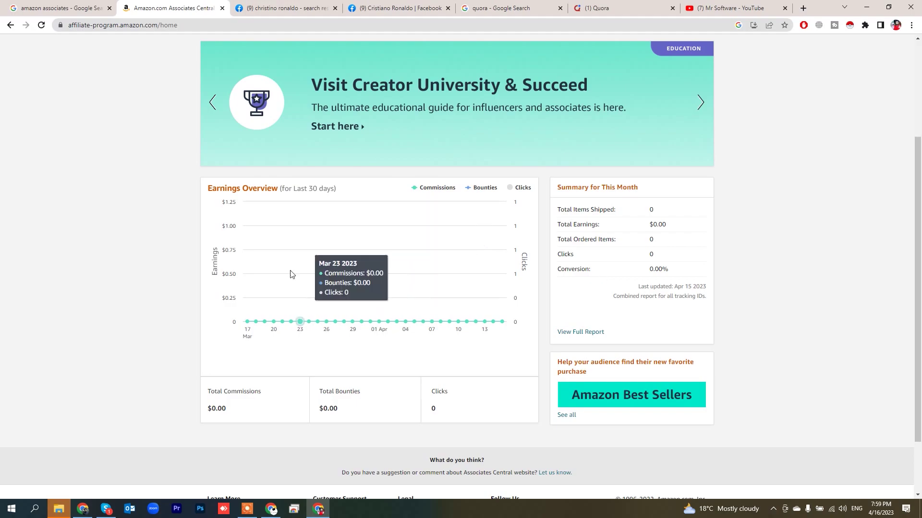
{"action": "scroll", "coordinate": [221, 364], "scroll_direction": "down", "scroll_amount": 2}
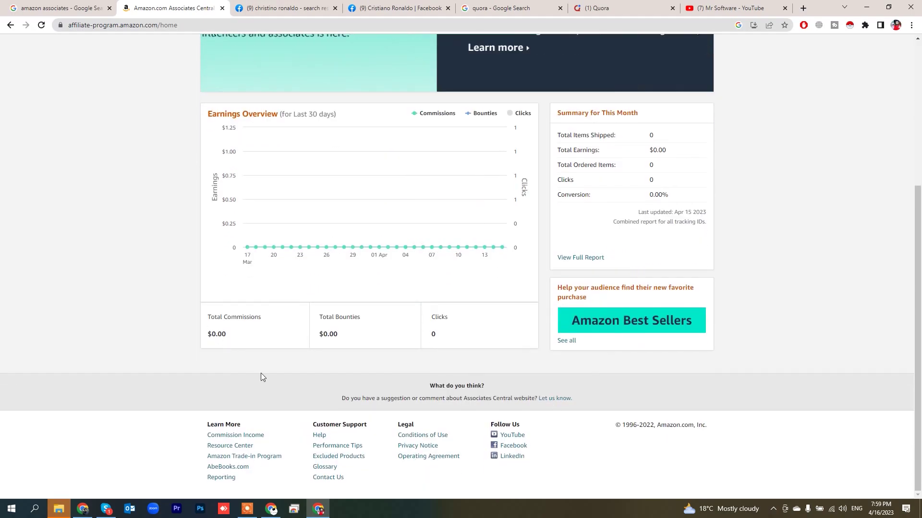
{"action": "scroll", "coordinate": [447, 341], "scroll_direction": "up", "scroll_amount": 5}
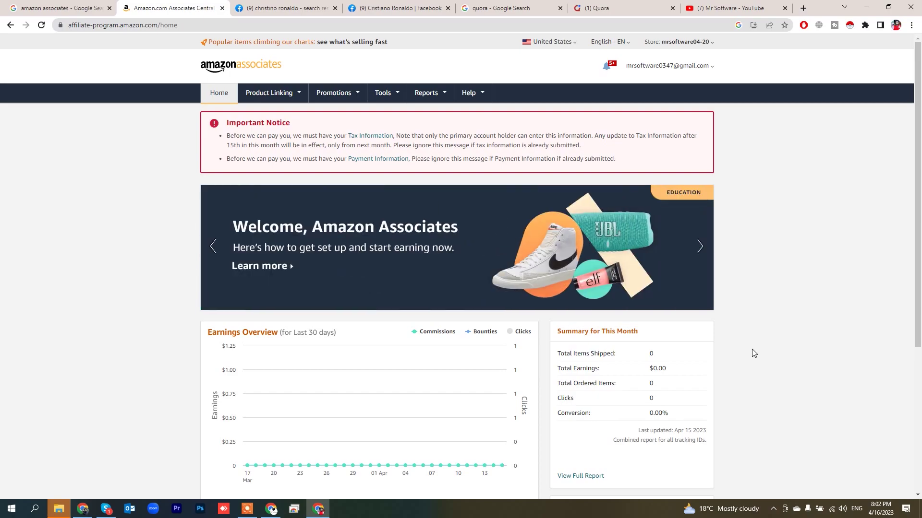
Step: Open the Idea Hub page from the promotions offerings
{"action": "mouse_move", "coordinate": [341, 96]}
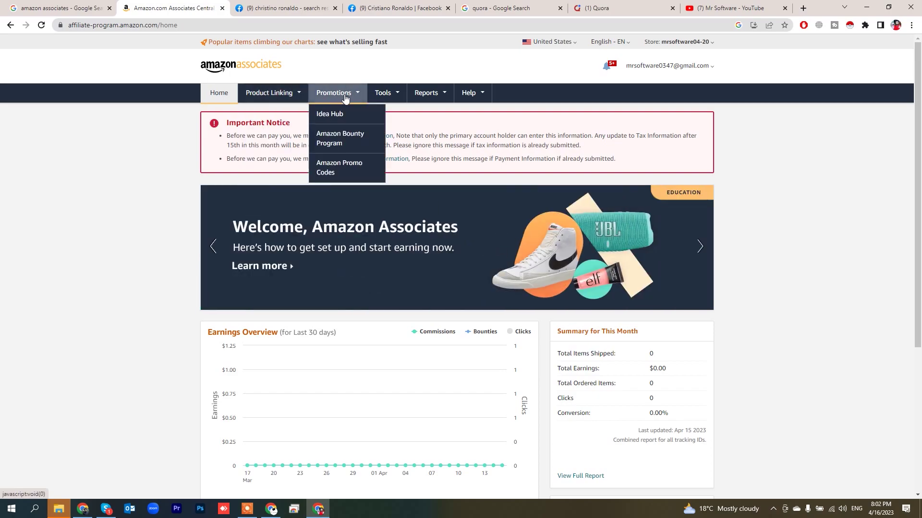
{"action": "left_click", "coordinate": [329, 116]}
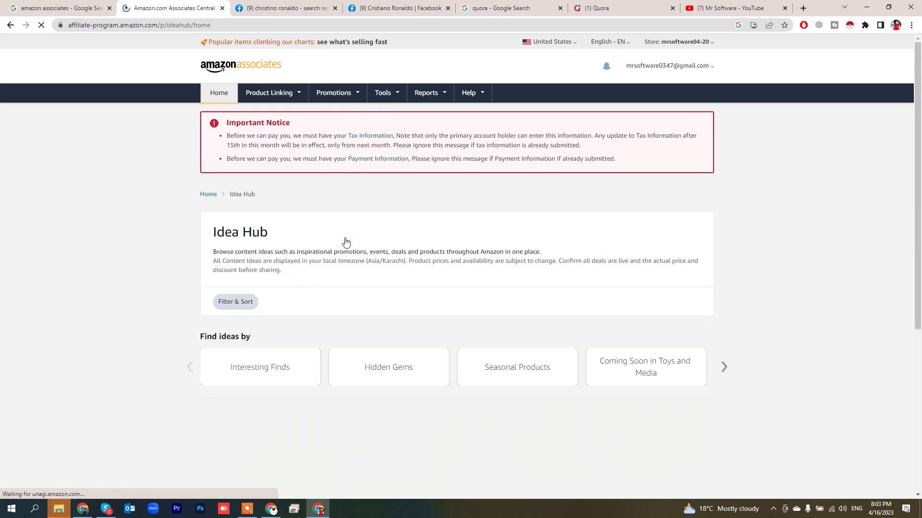
Step: Browse the Idea Hub's trending deals and the All Content Ideas list for products and offers to promote
{"action": "scroll", "coordinate": [711, 316], "scroll_direction": "down", "scroll_amount": 5}
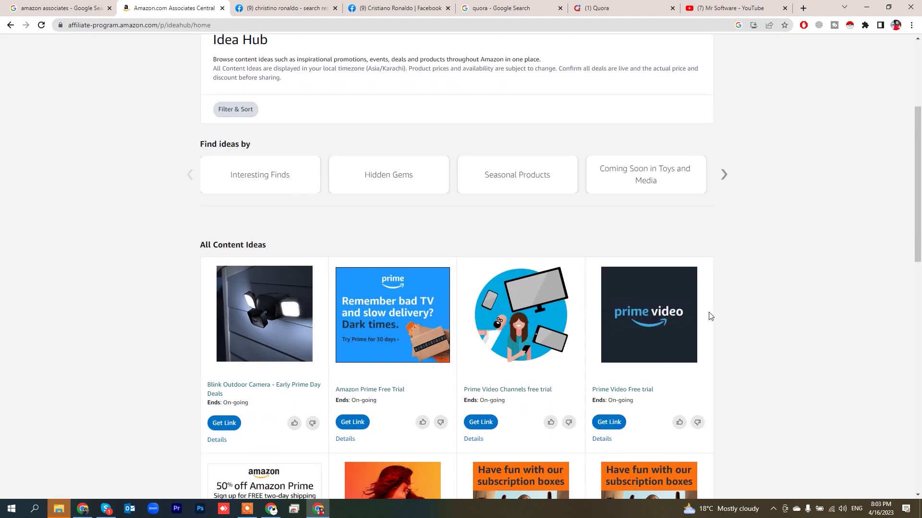
{"action": "scroll", "coordinate": [709, 315], "scroll_direction": "up", "scroll_amount": 2}
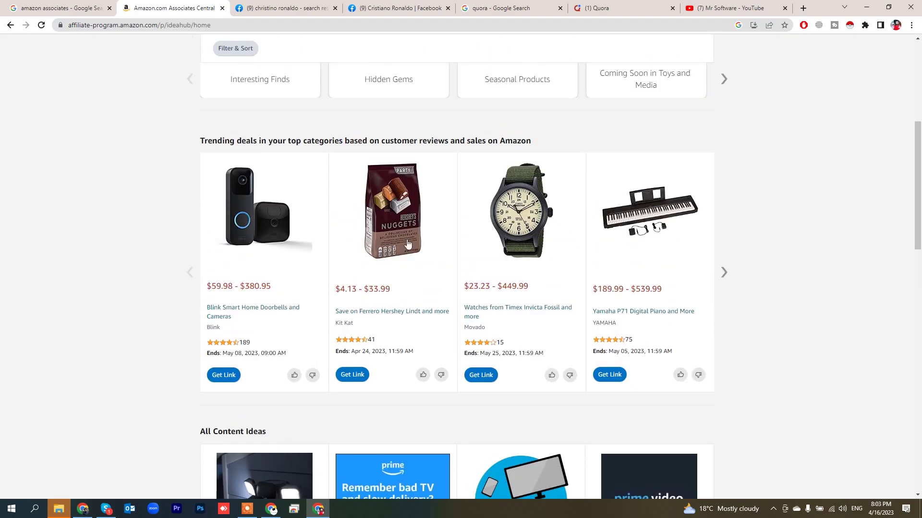
{"action": "scroll", "coordinate": [811, 267], "scroll_direction": "down", "scroll_amount": 15}
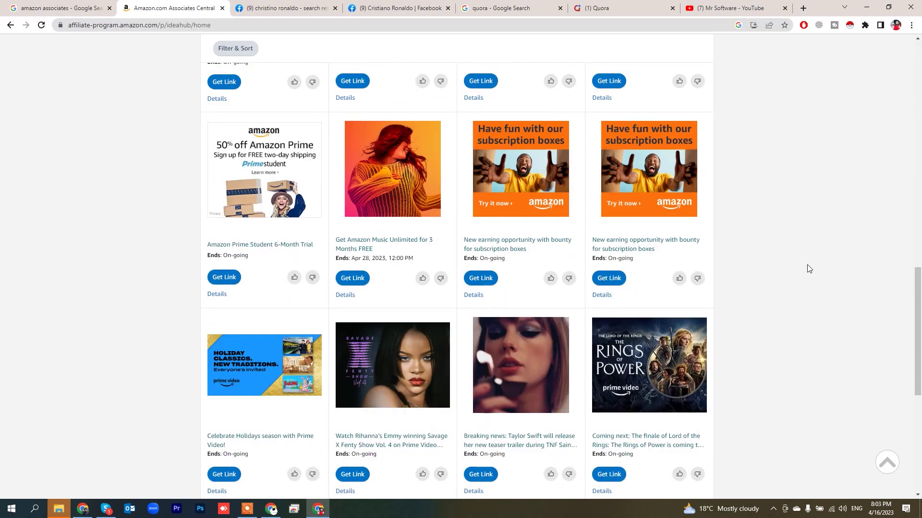
{"action": "scroll", "coordinate": [809, 269], "scroll_direction": "down", "scroll_amount": 4}
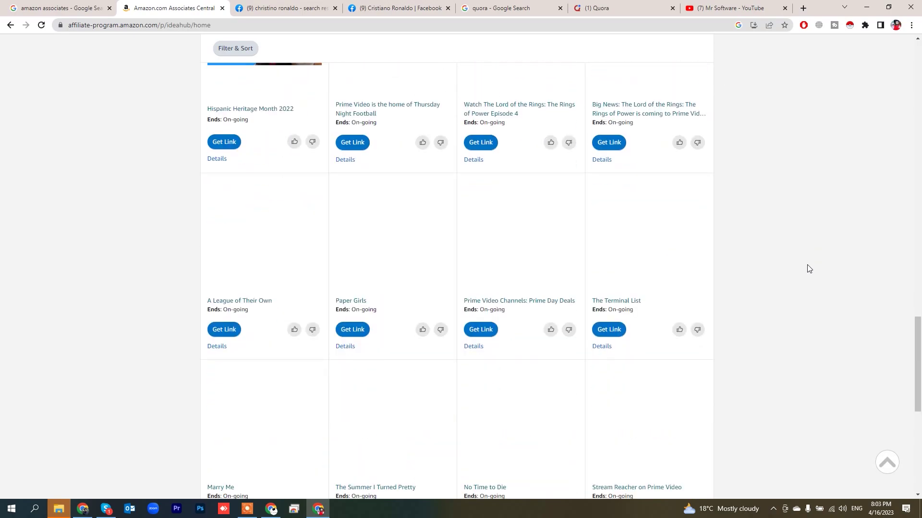
{"action": "scroll", "coordinate": [809, 269], "scroll_direction": "down", "scroll_amount": 5}
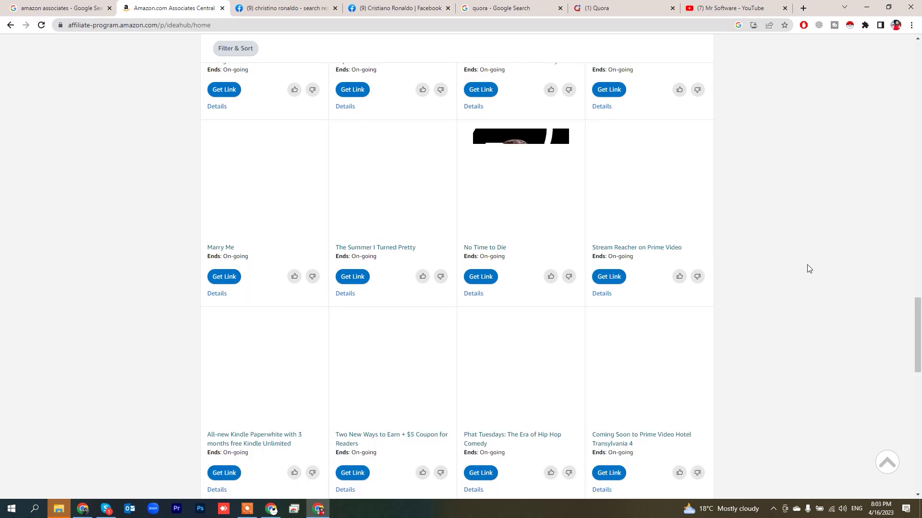
{"action": "scroll", "coordinate": [691, 246], "scroll_direction": "up", "scroll_amount": 11}
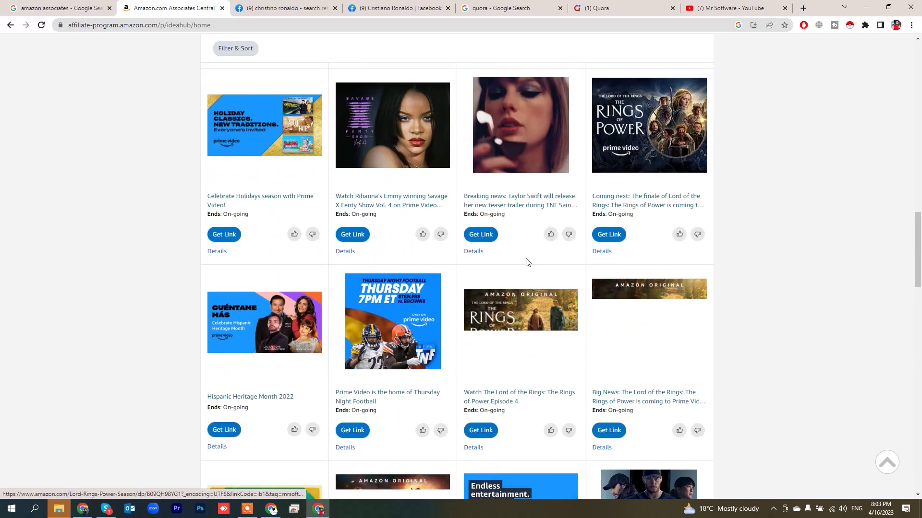
{"action": "scroll", "coordinate": [525, 261], "scroll_direction": "up", "scroll_amount": 6}
{"action": "scroll", "coordinate": [519, 261], "scroll_direction": "up", "scroll_amount": 6}
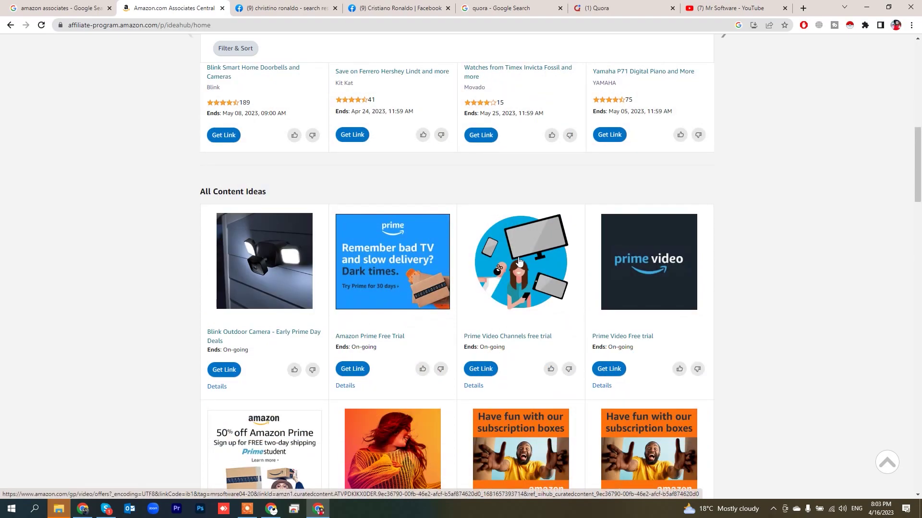